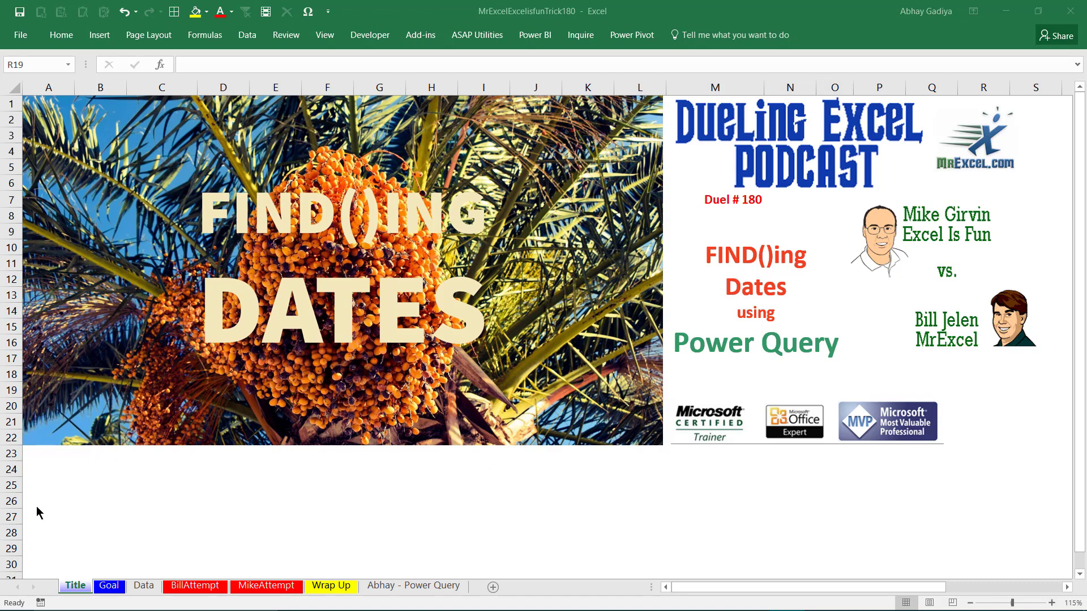
Step: Review the Goal sheet's texts in A2:A11 and formula results in B and C, then select Data!B2
click(107, 588)
click(108, 589)
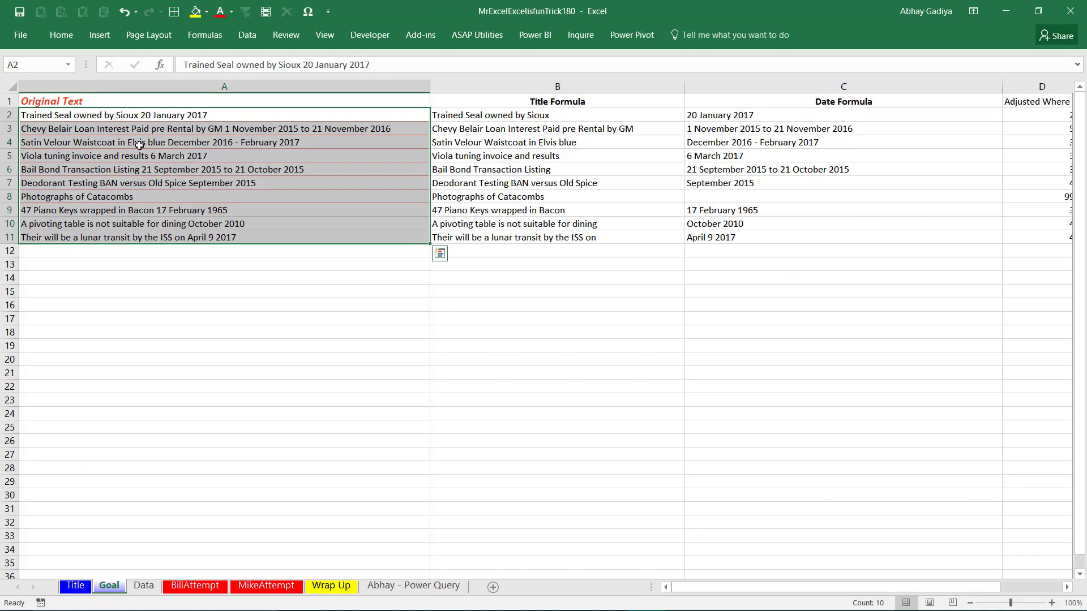
click(167, 113)
drag(167, 112, 156, 240)
drag(492, 115, 509, 238)
drag(757, 116, 747, 238)
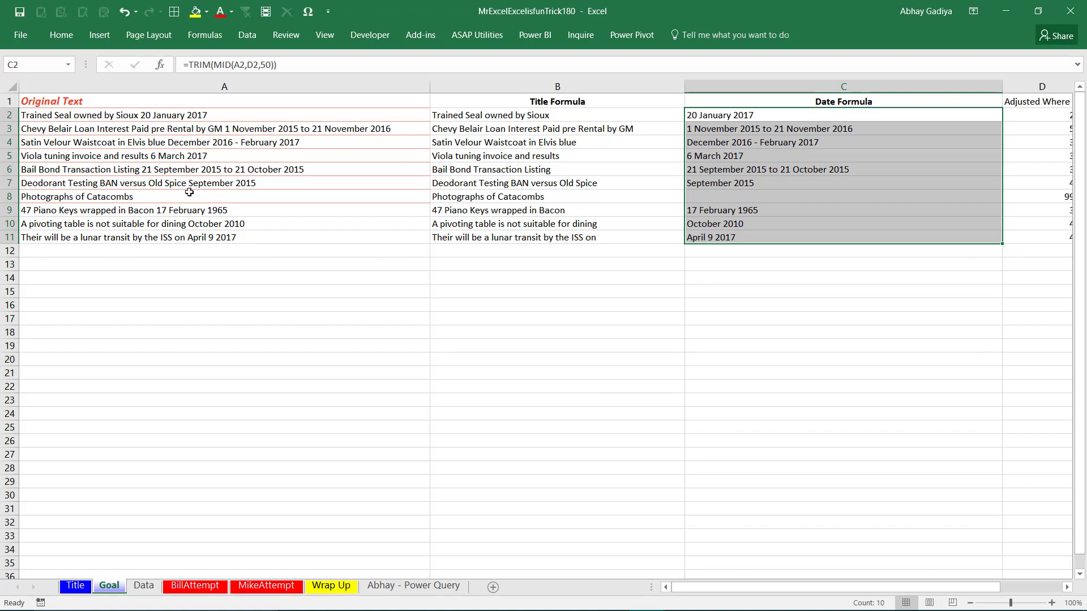
drag(199, 117, 197, 238)
click(150, 590)
click(167, 116)
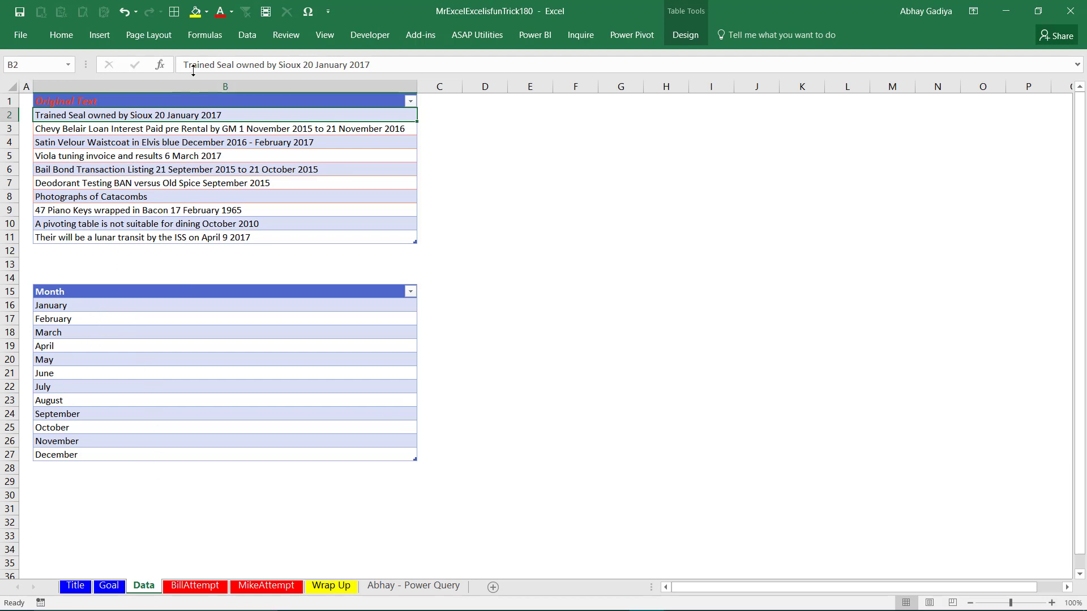
Step: Show the Workbook Queries pane listing Data and MonthList, and preview MonthList's months
click(241, 43)
click(240, 45)
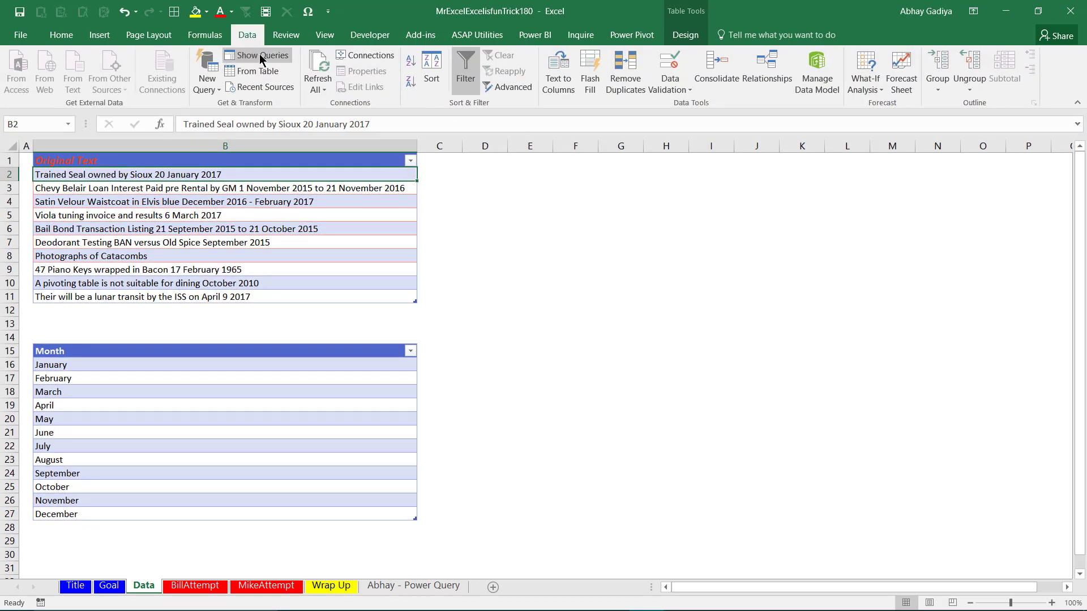
click(255, 55)
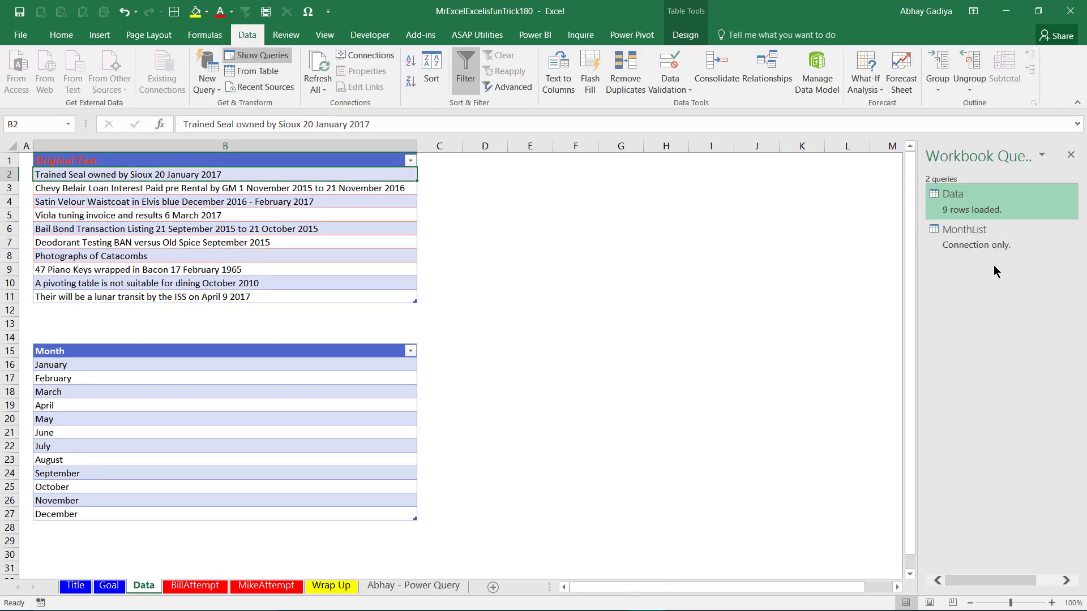
mouse_move(979, 232)
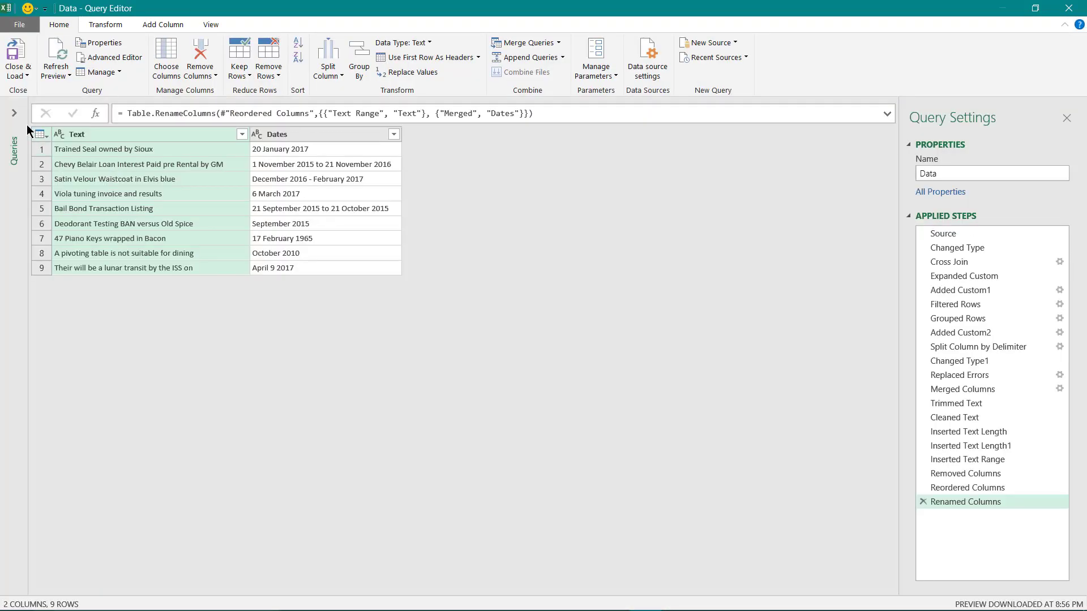
Step: Compare MonthList with the Data query's Source, Changed Type and Expanded Custom steps
click(19, 117)
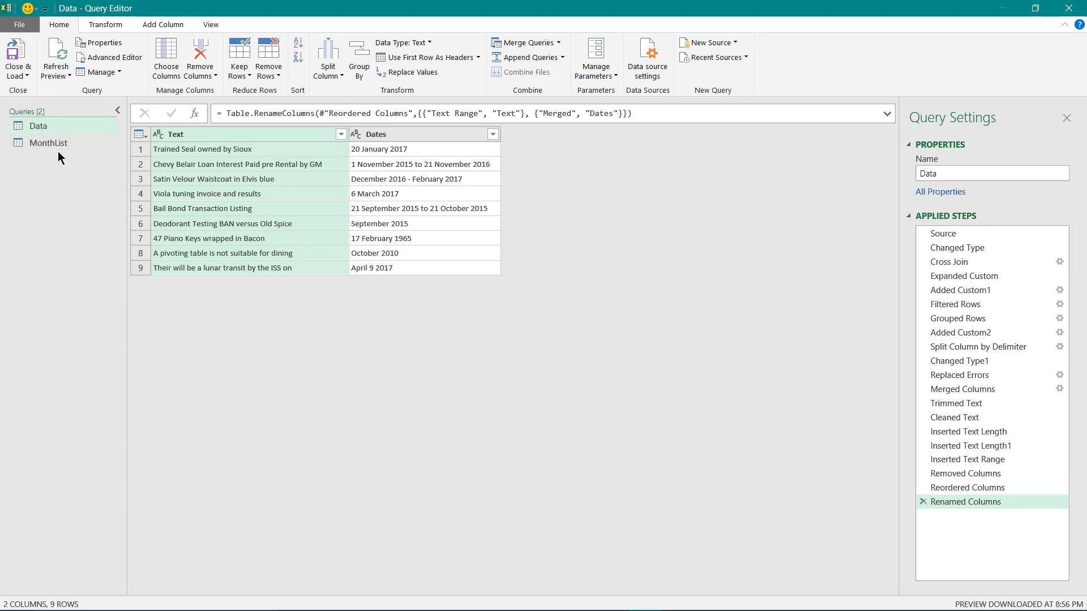
click(60, 147)
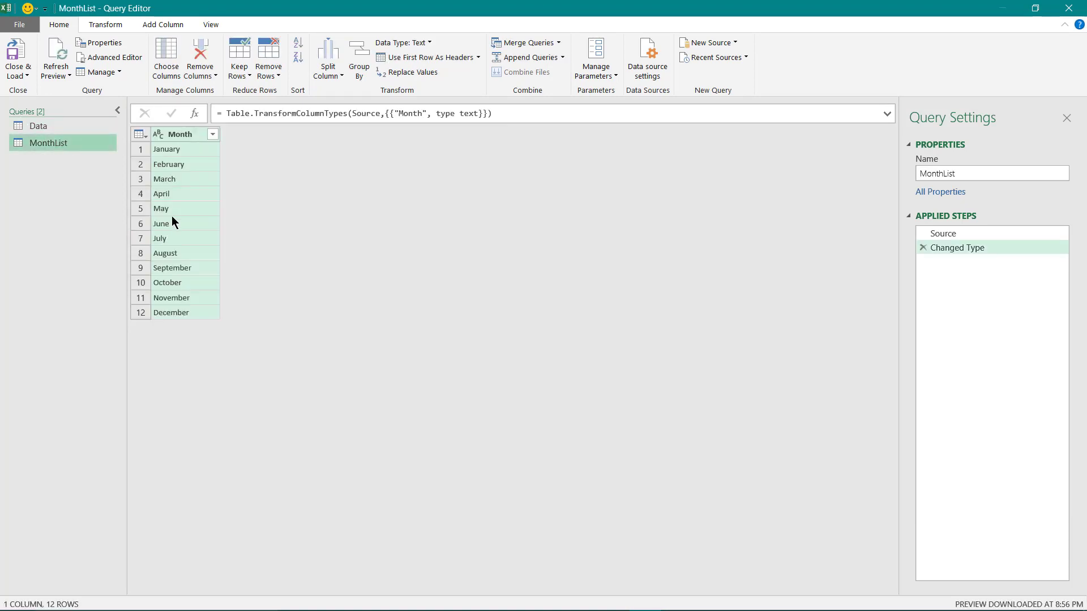
click(50, 127)
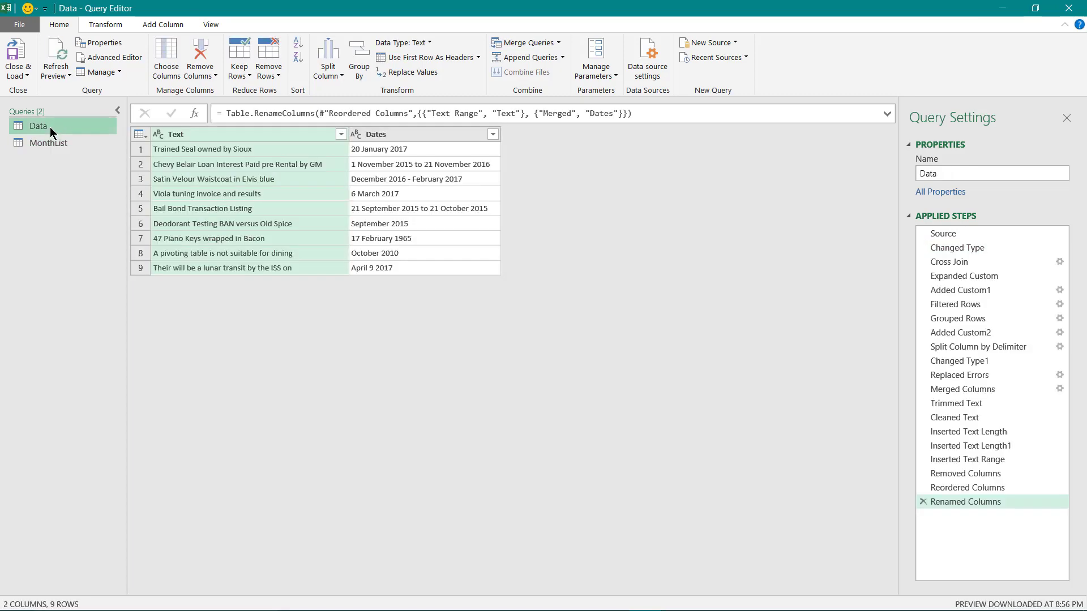
click(961, 236)
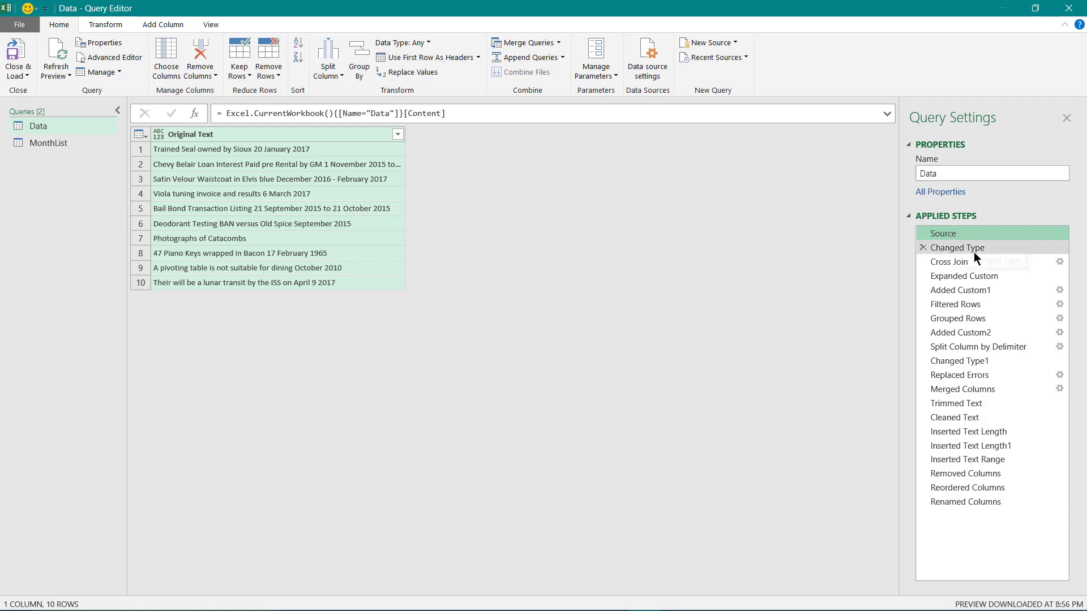
click(990, 249)
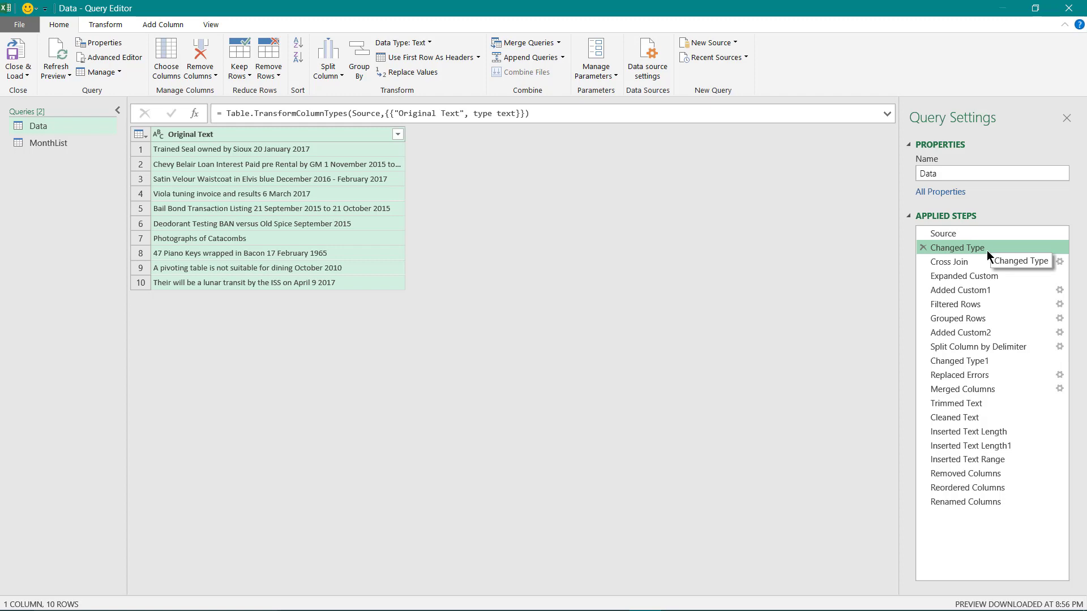
click(42, 144)
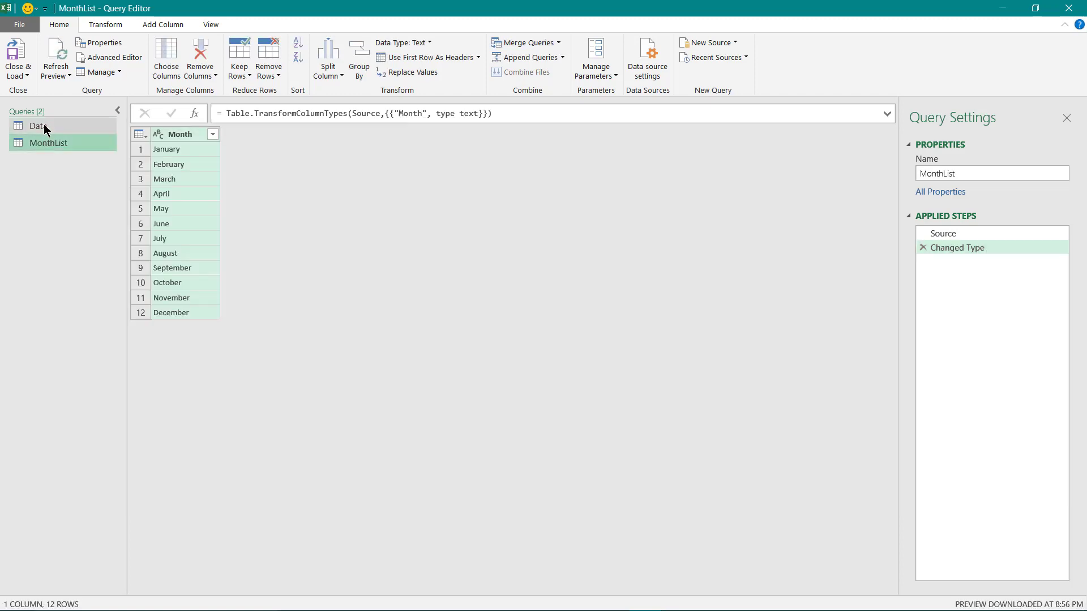
click(37, 126)
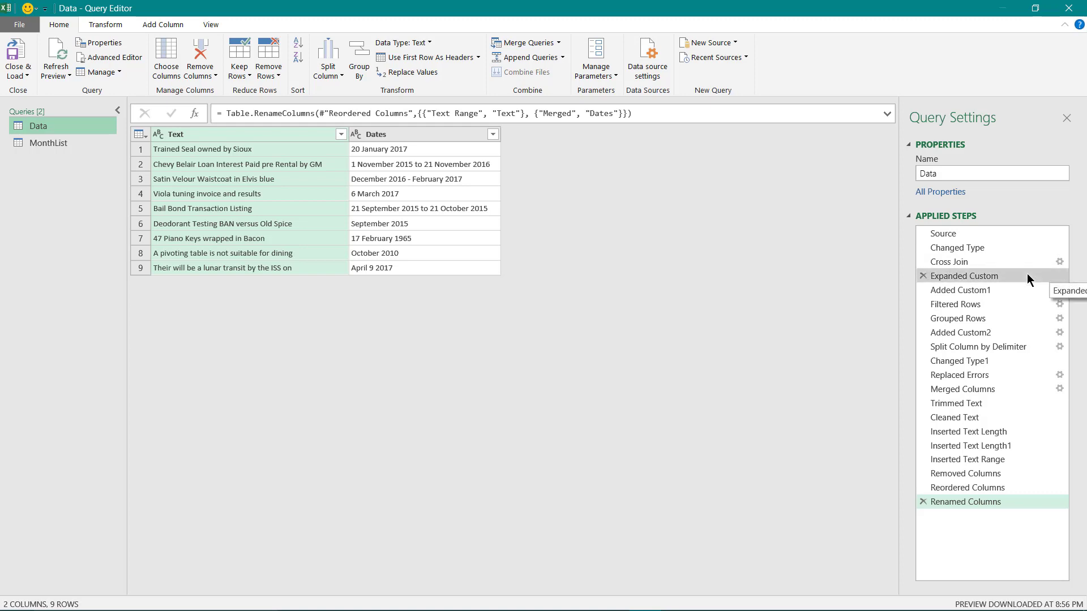
click(968, 276)
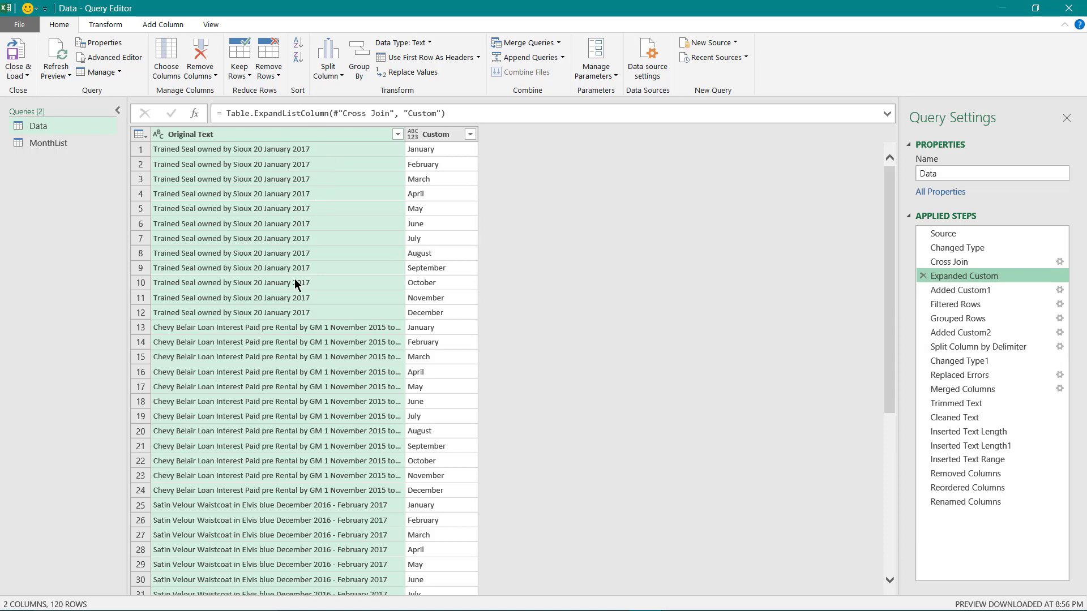
Step: Inspect month positions, filtered rows, minimum position per text, and the Added Custom2 extracted text
click(974, 291)
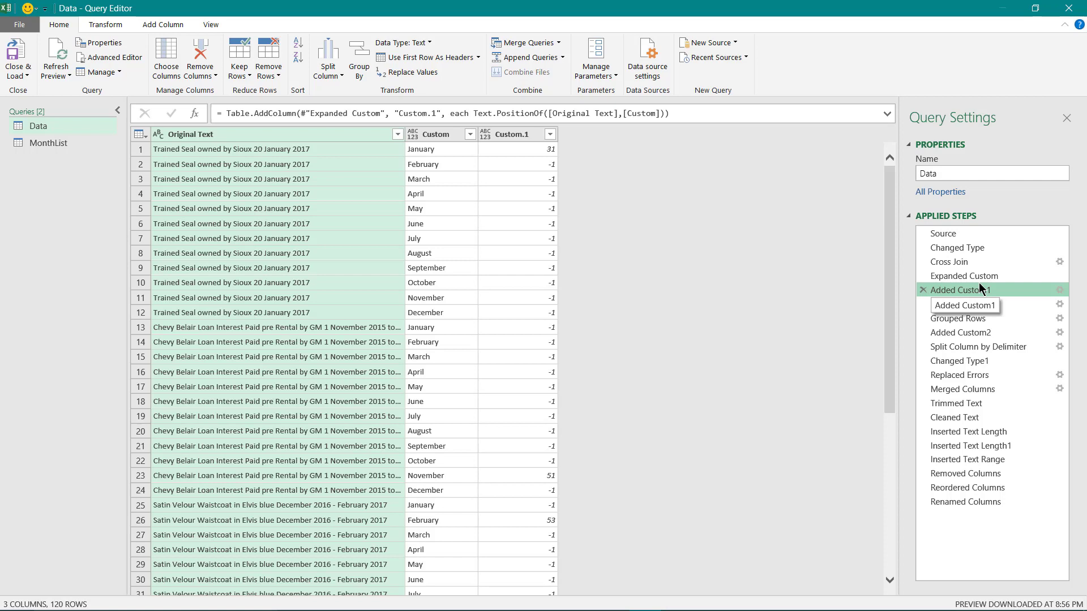
click(979, 306)
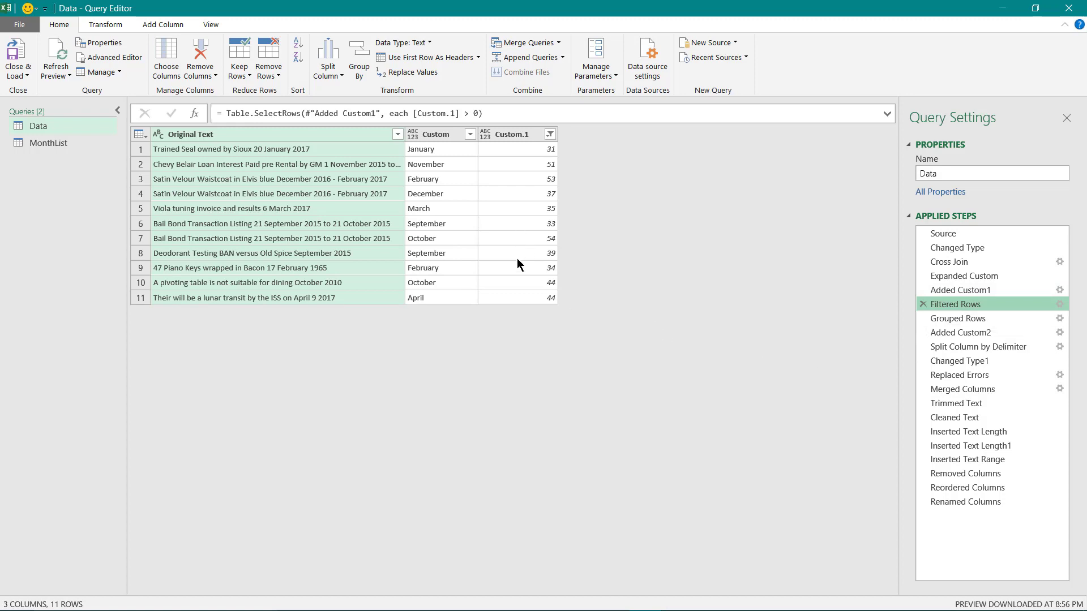
click(983, 319)
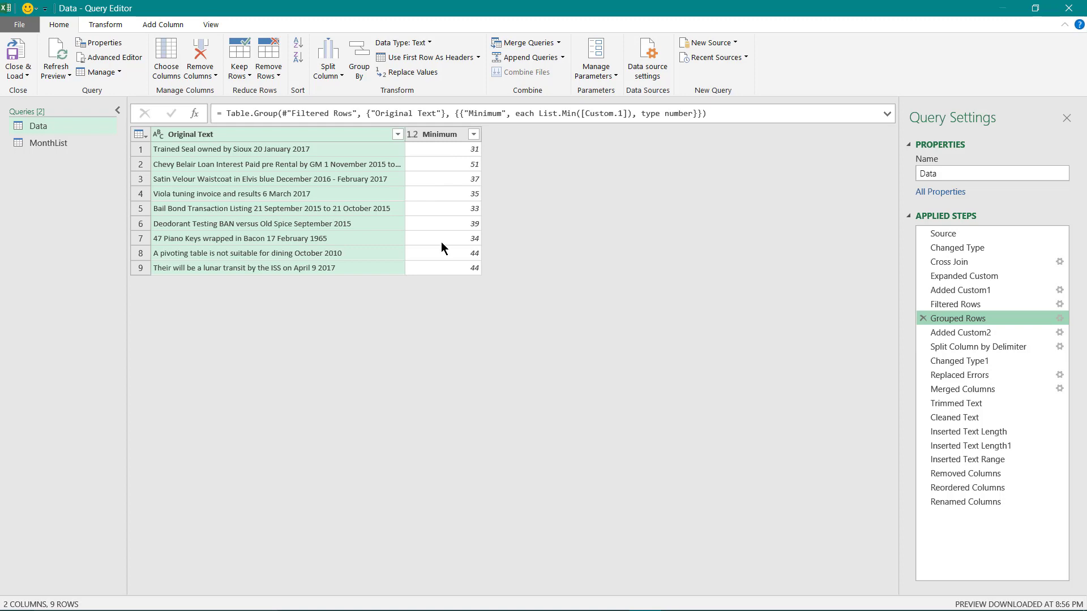
click(952, 334)
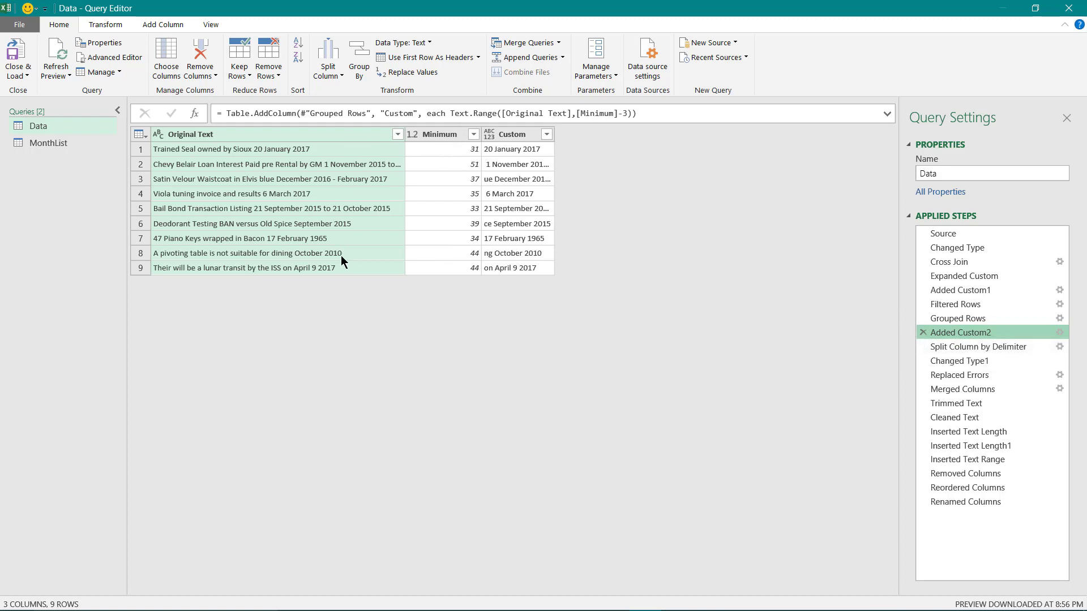
Step: Widen the Custom column and review the split, number conversion, error-to-null and merge steps
drag(554, 131, 646, 136)
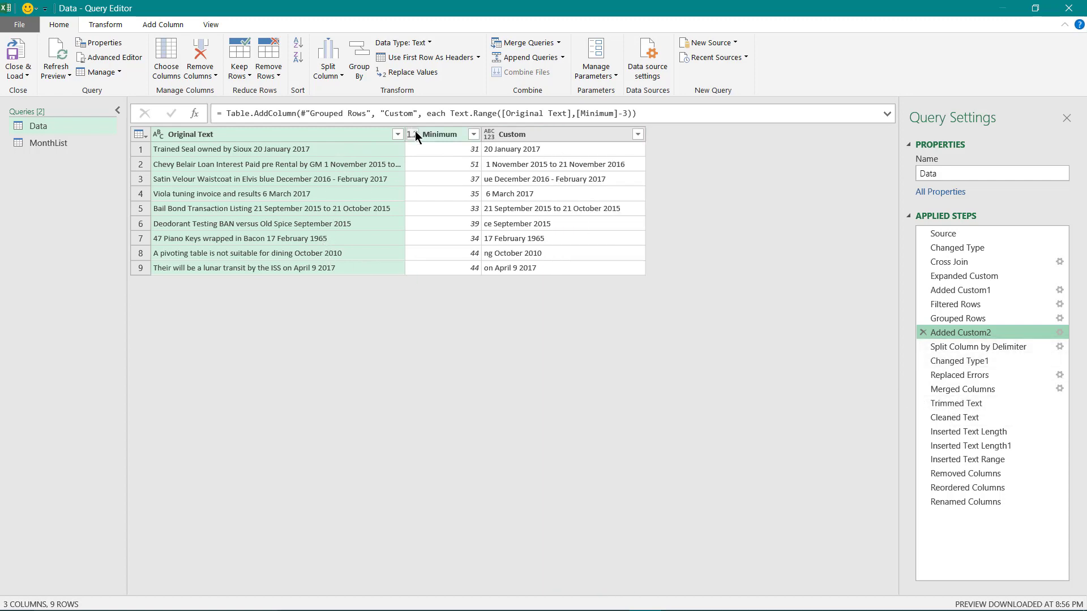
click(997, 347)
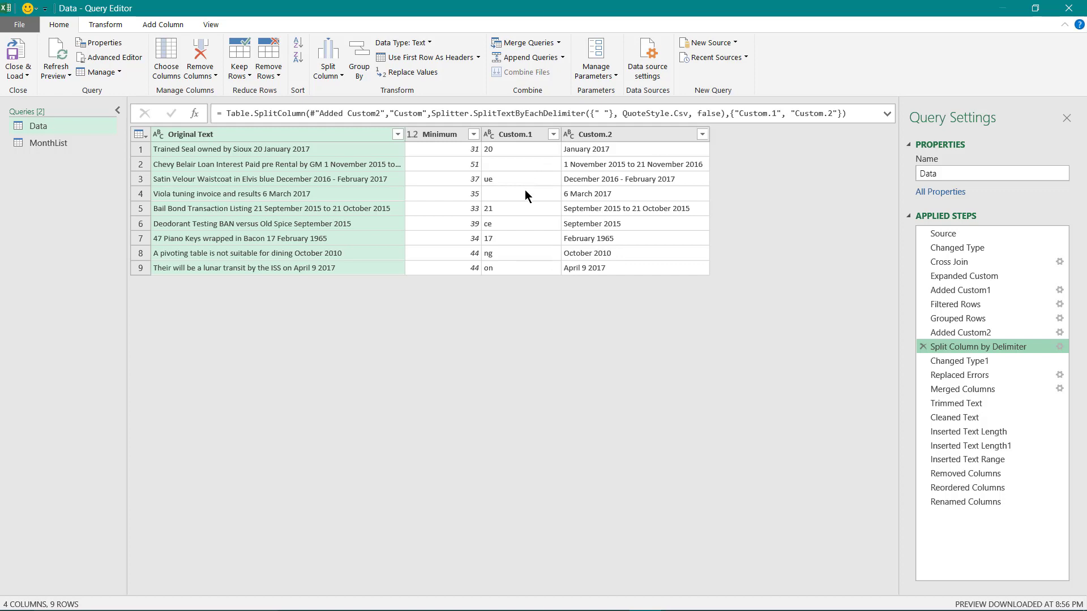
click(973, 360)
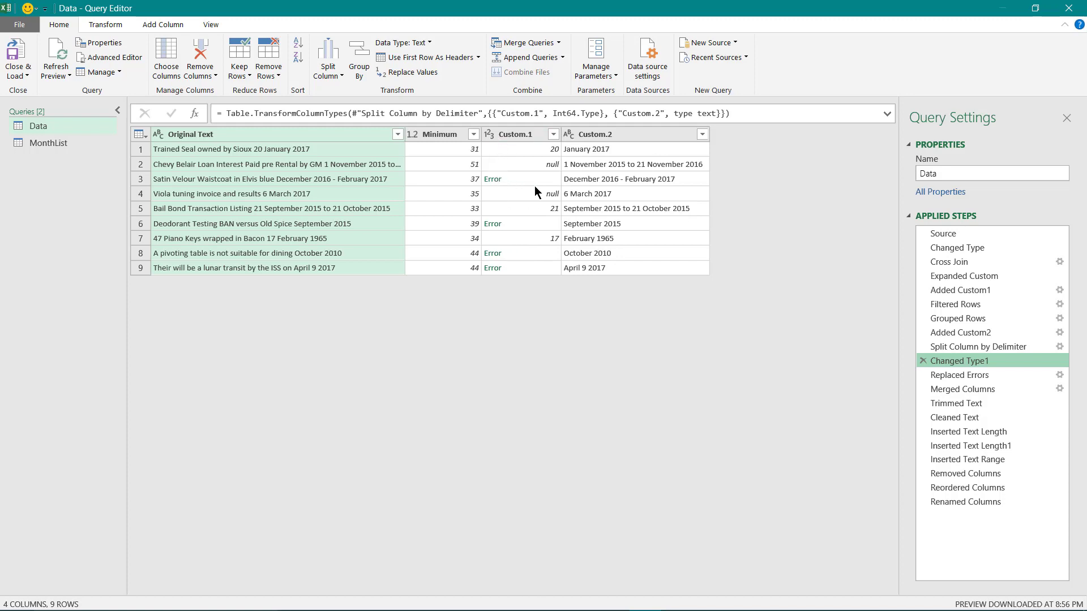
click(937, 375)
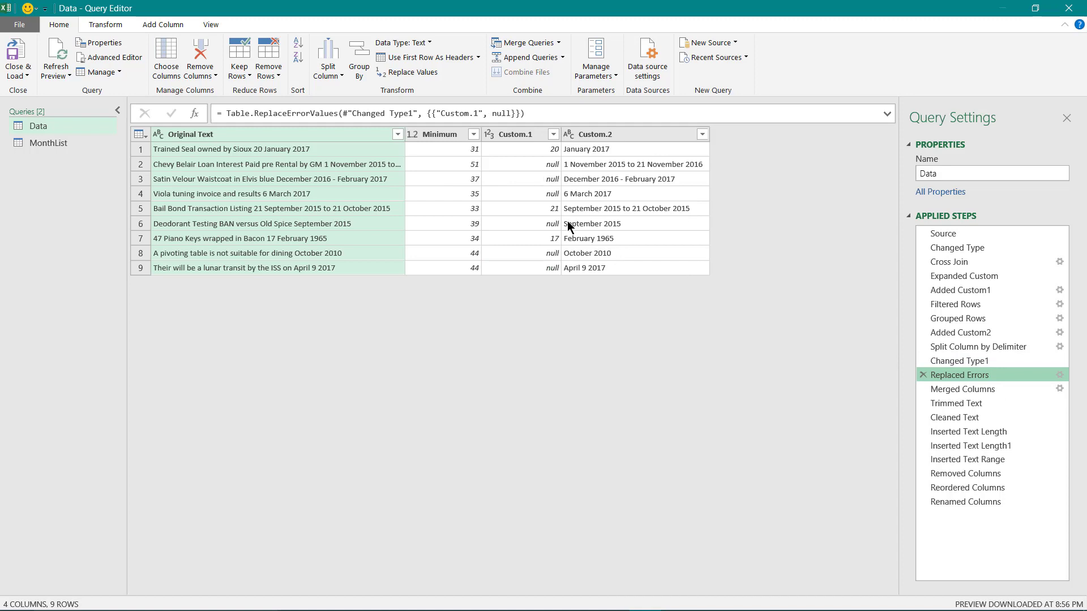
click(963, 389)
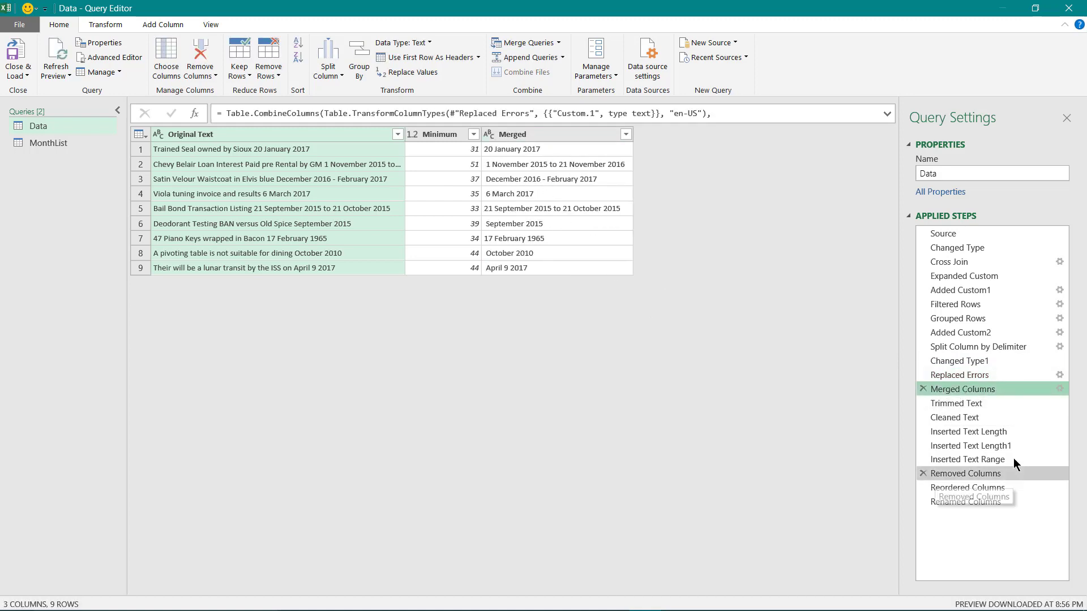
Step: Review the Trimmed Text, Cleaned Text, Length and Length.1 steps through Removed Columns
click(974, 406)
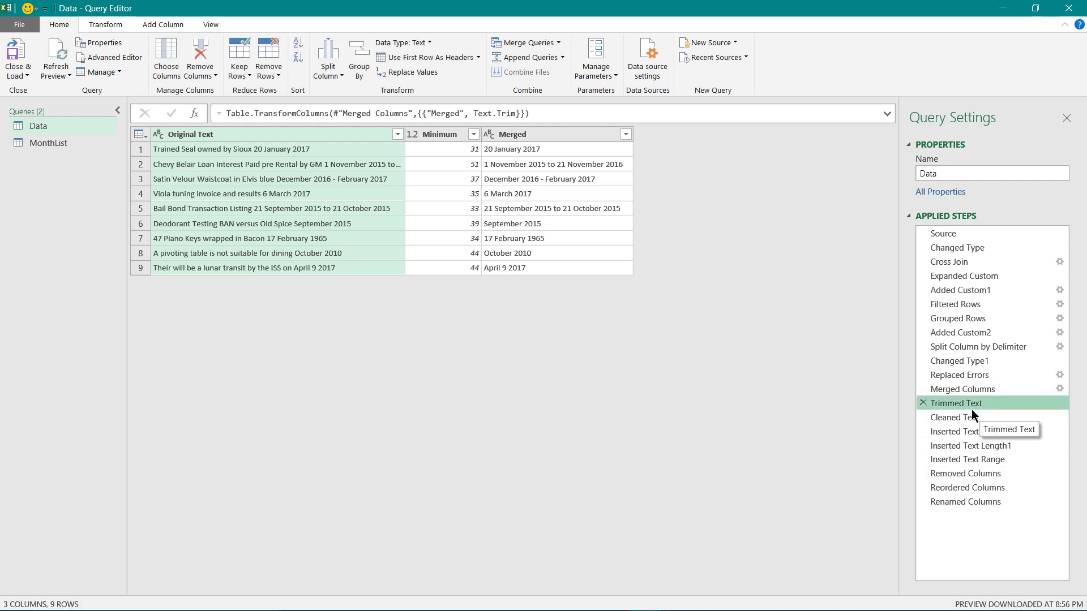
click(962, 420)
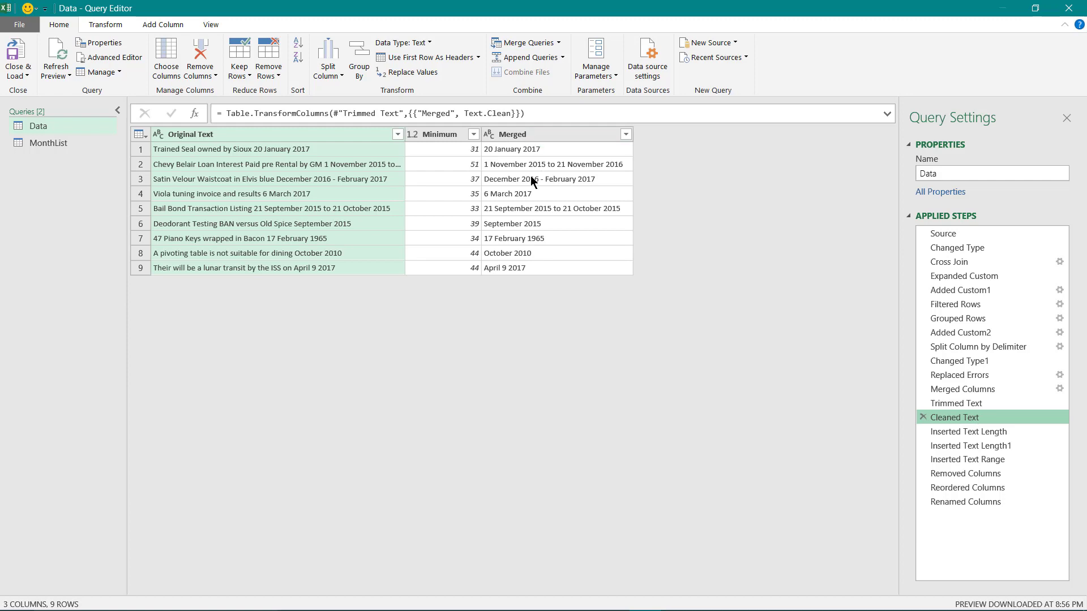
click(971, 434)
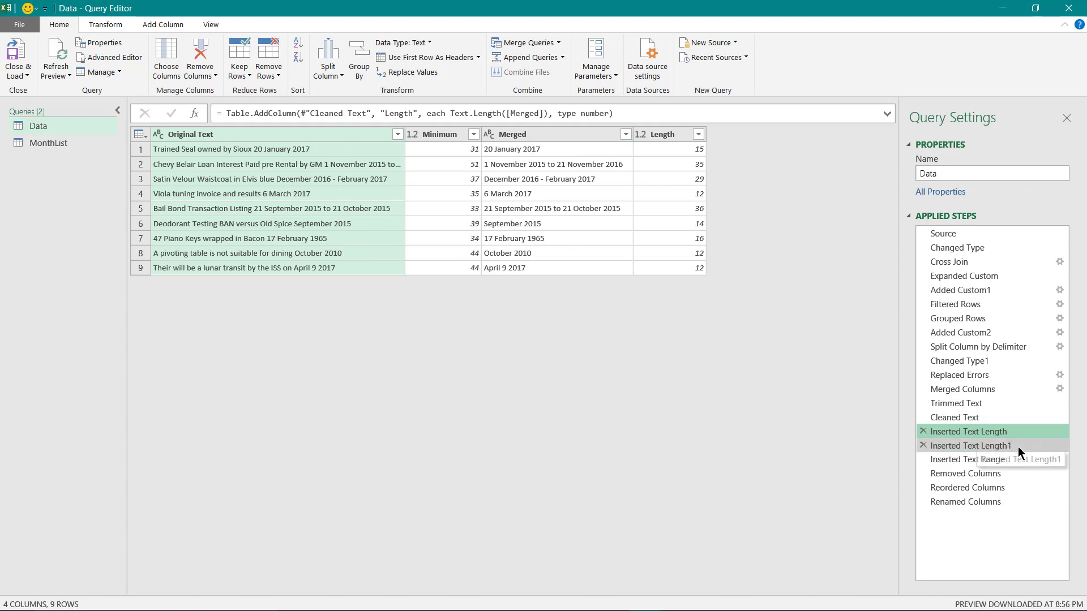
click(994, 446)
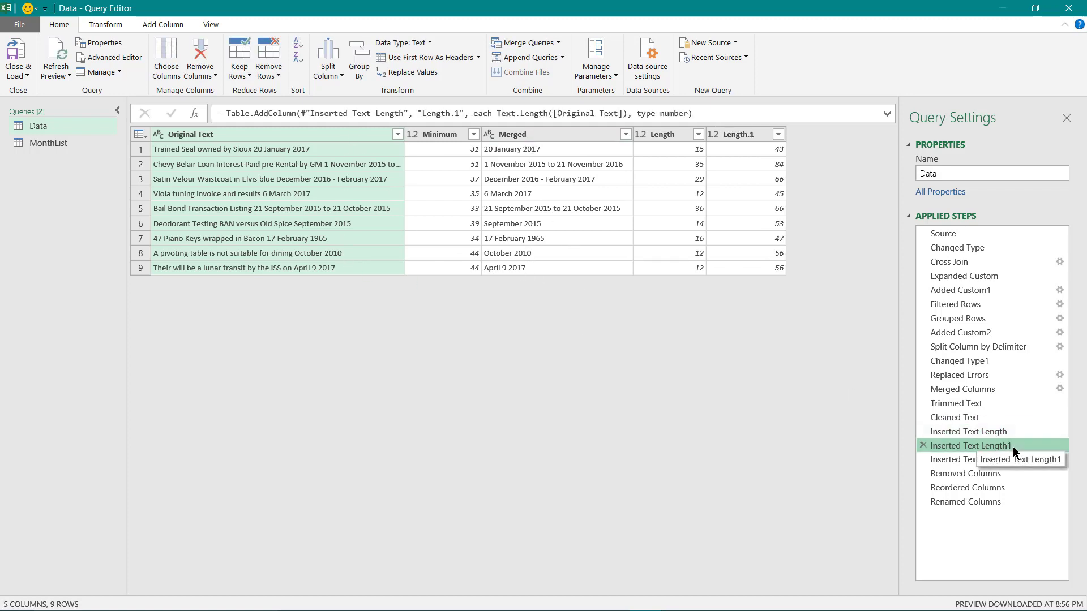
click(970, 473)
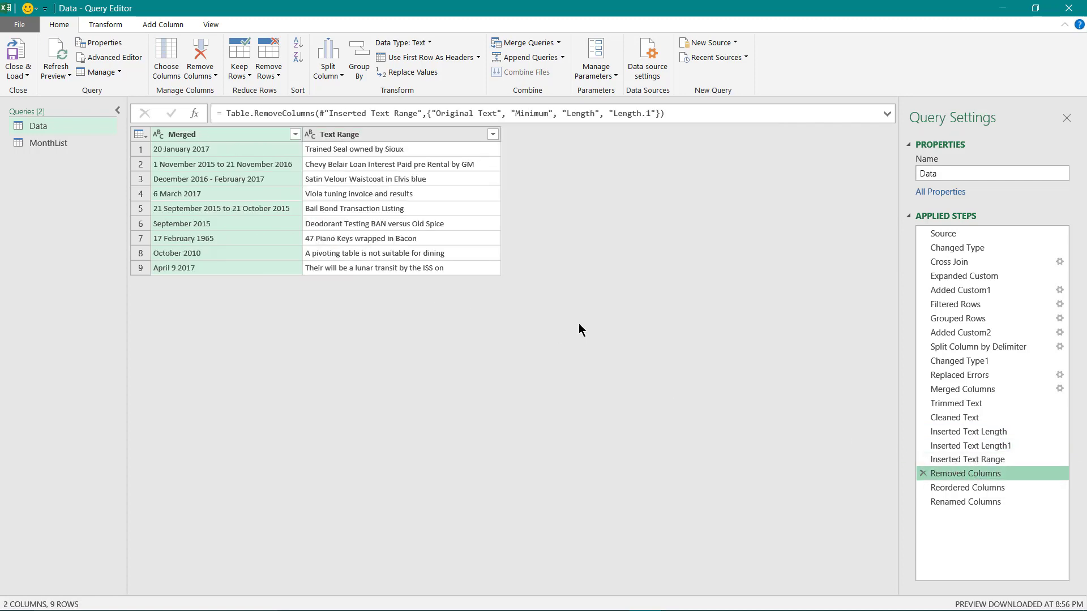
Step: Recheck row 1's Length at Inserted Text Range, then view Removed, Reordered and Renamed Columns
click(968, 460)
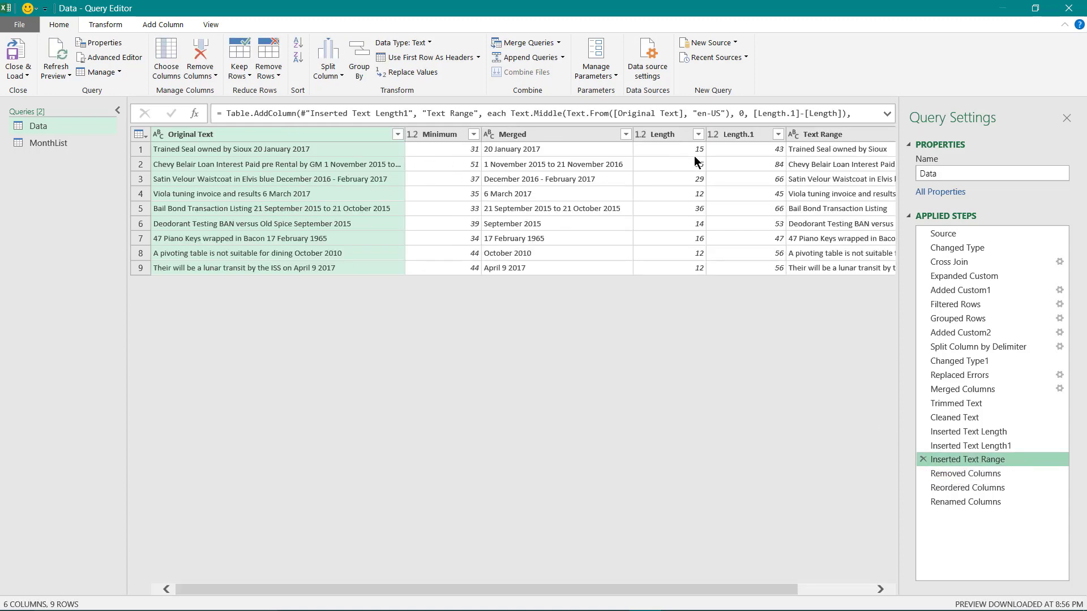
click(674, 149)
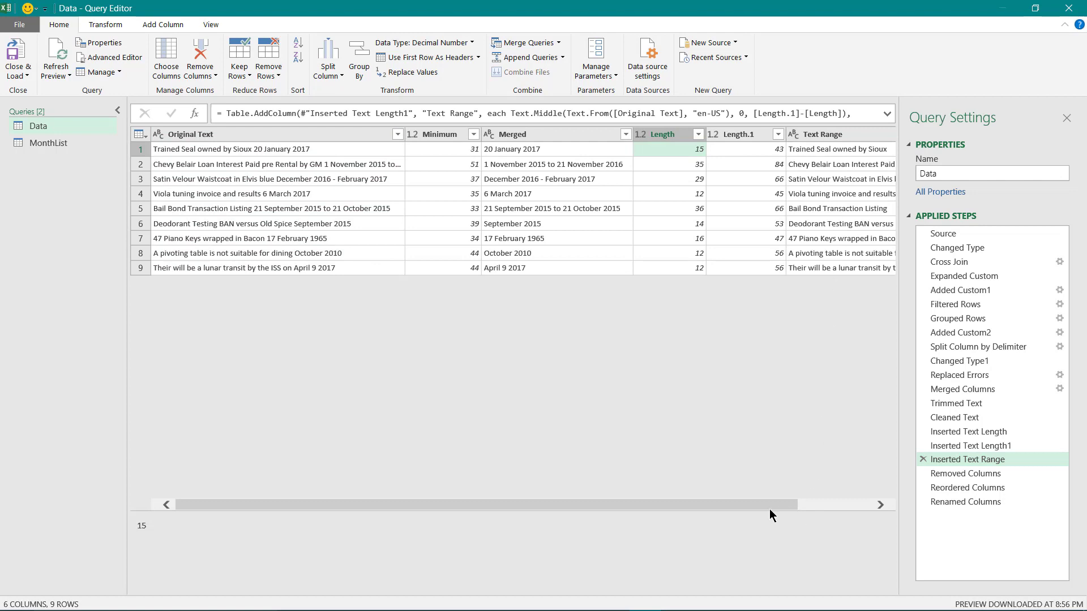
drag(769, 508, 847, 498)
click(966, 473)
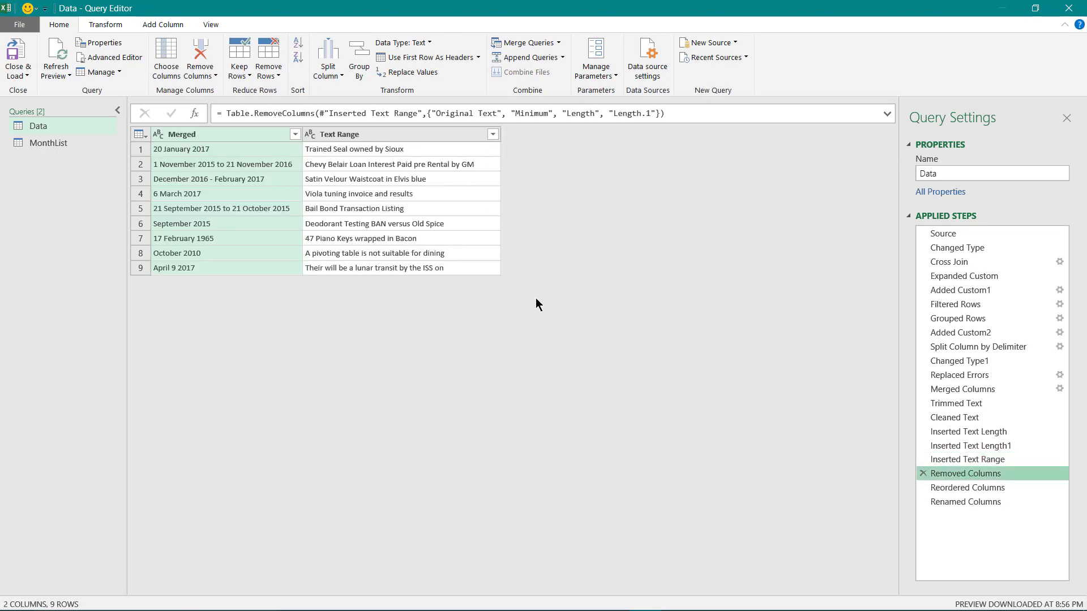
click(949, 487)
click(989, 502)
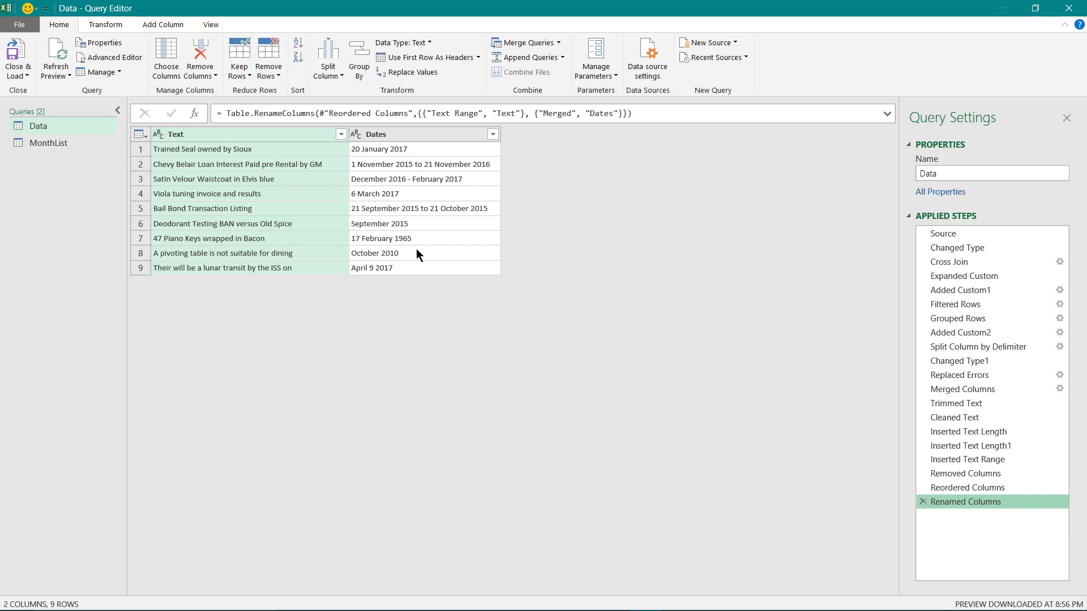
Step: Close & Load the Data query onto the sheet as a 9-row Text/Dates table
click(14, 52)
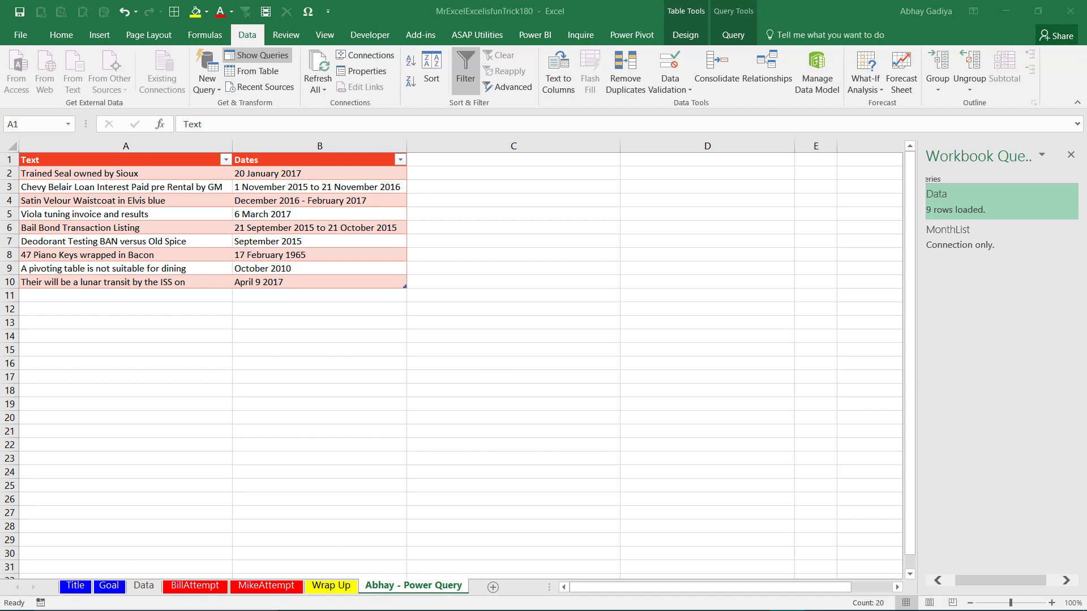
Step: Switch to the Edge browser showing the Udemy Power Query cleanse data course page
mouse_move(510, 609)
click(542, 598)
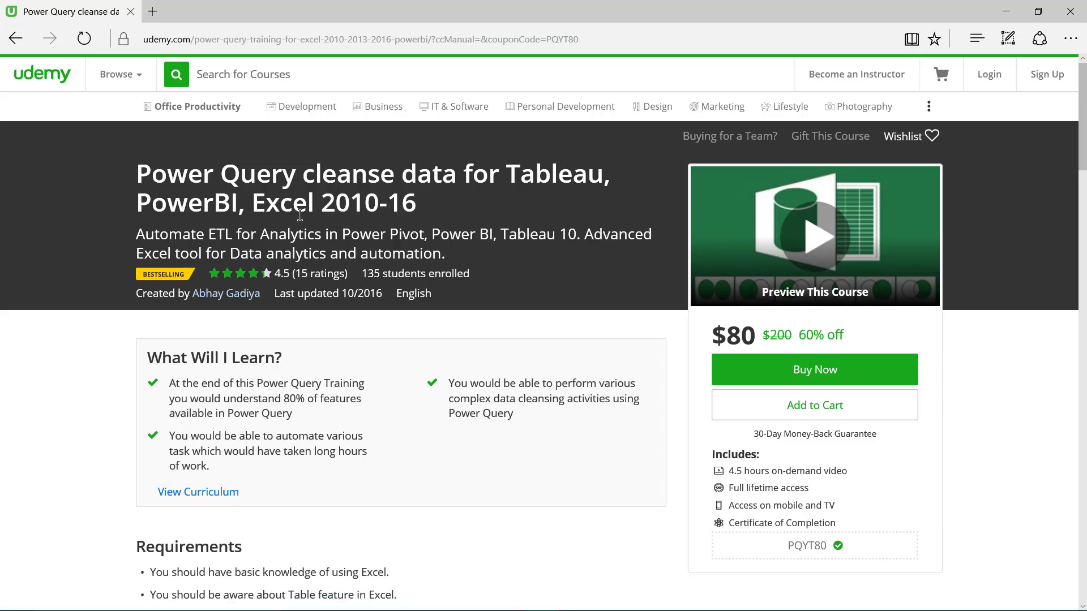